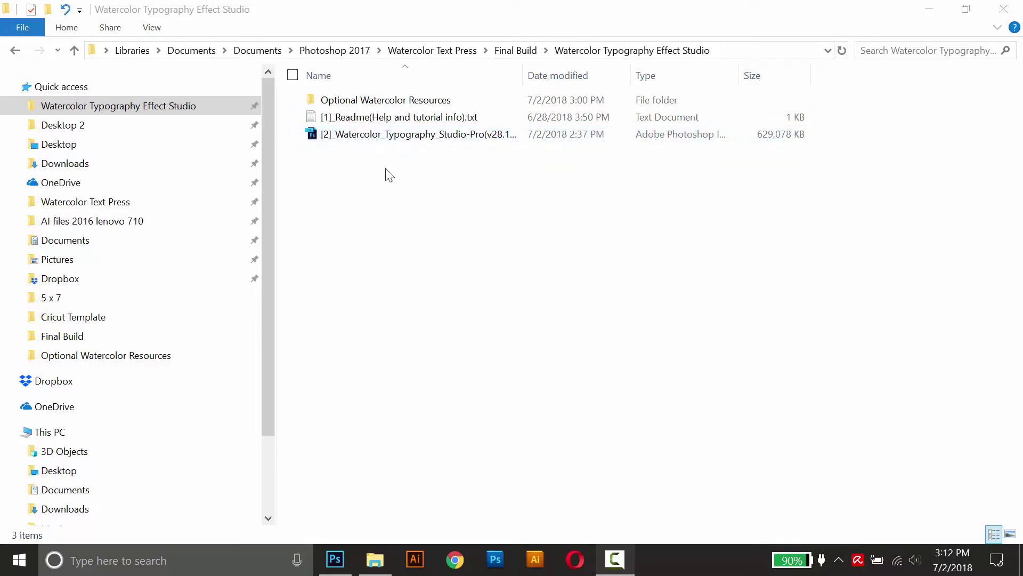
# Drag the [2]_Watercolor_Typography_Studio-Pro PSD from File Explorer onto Photoshop to open it.
pyautogui.moveTo(445, 136); pyautogui.dragTo(334, 559)
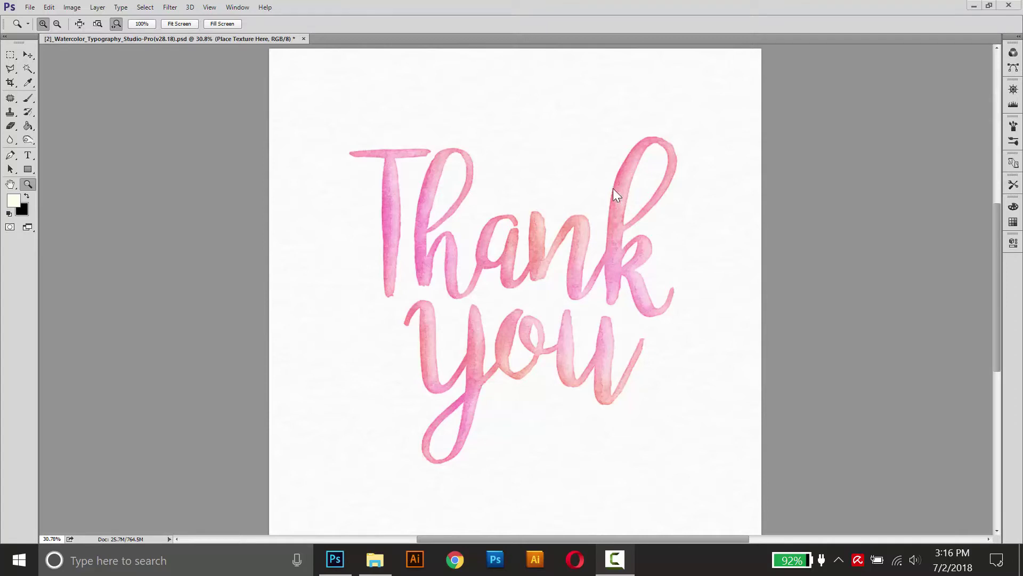
# Show the Layers panel and open the Place Design Here smart object as Layer 11.psb.
pyautogui.click(239, 8)
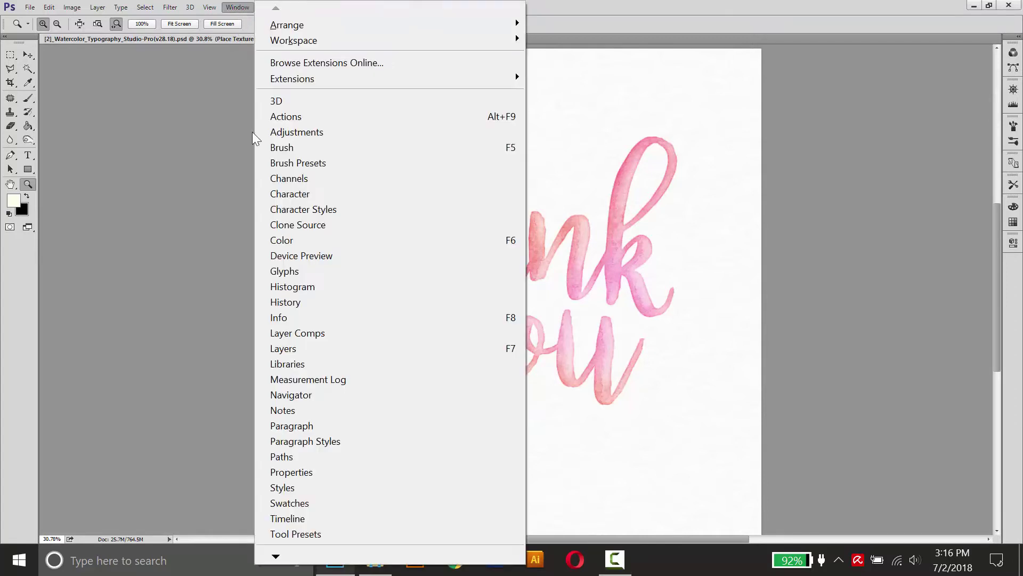
pyautogui.click(298, 348)
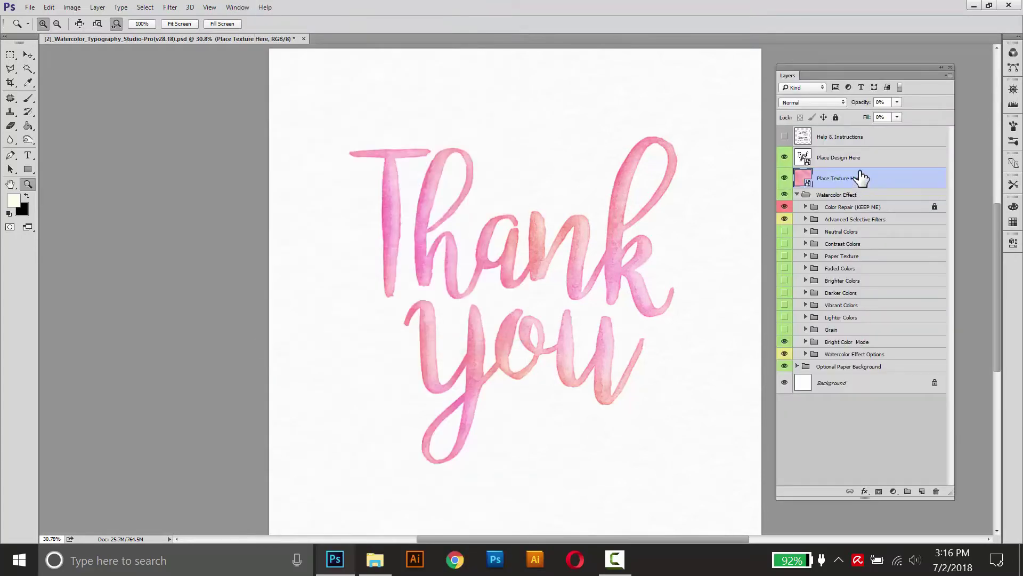
pyautogui.click(828, 160)
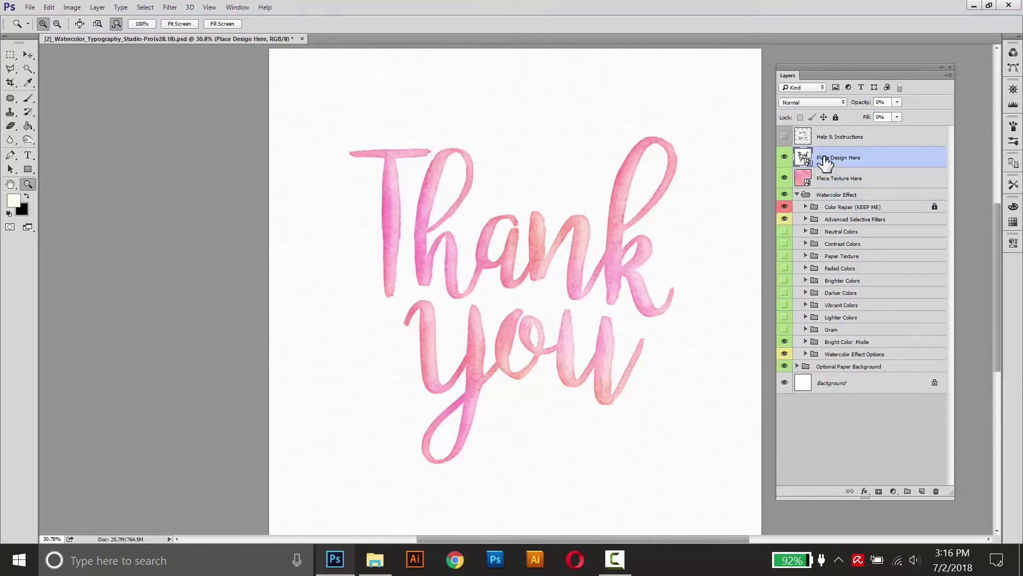
pyautogui.click(818, 180)
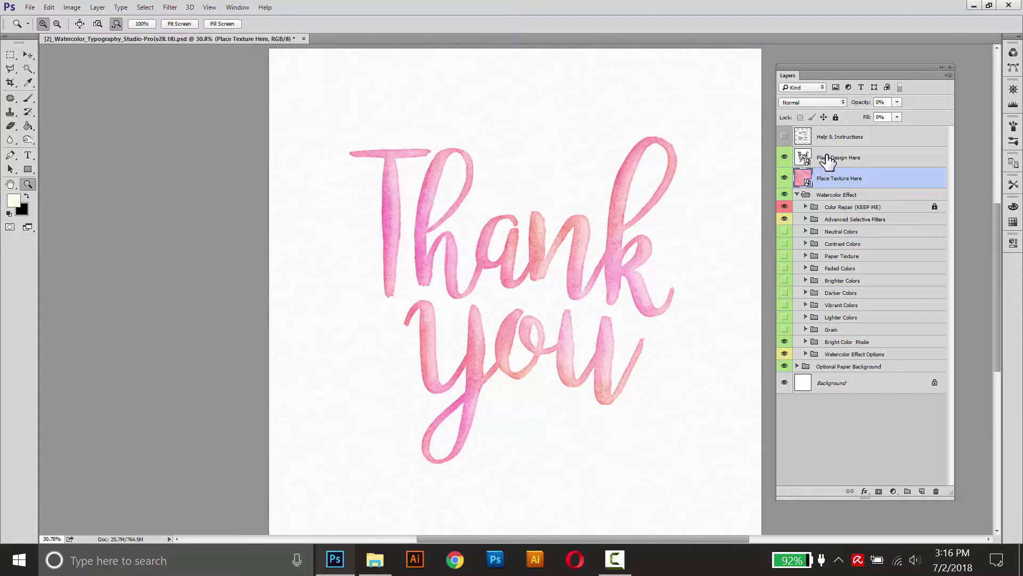
pyautogui.click(826, 159)
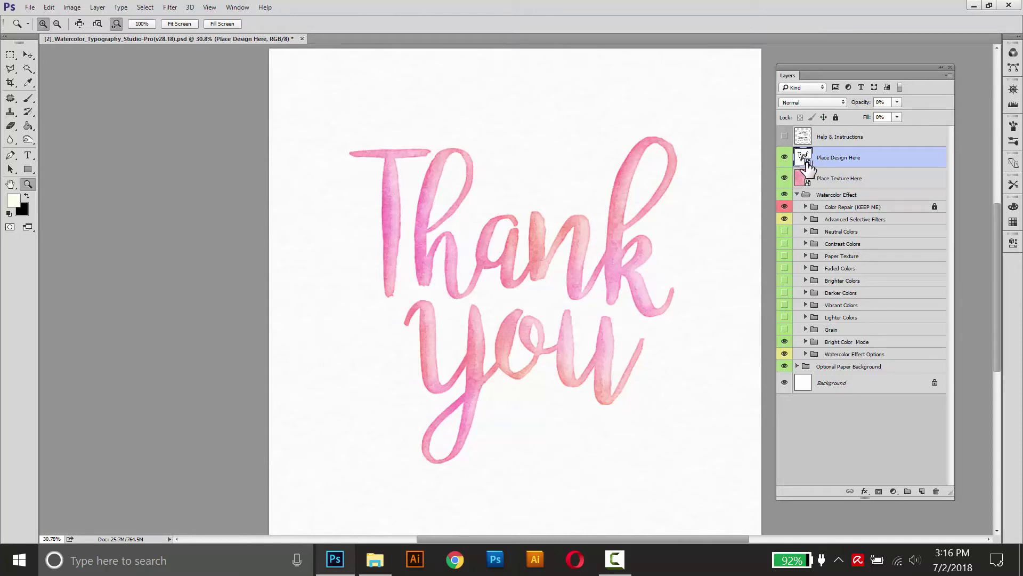
pyautogui.doubleClick(805, 158)
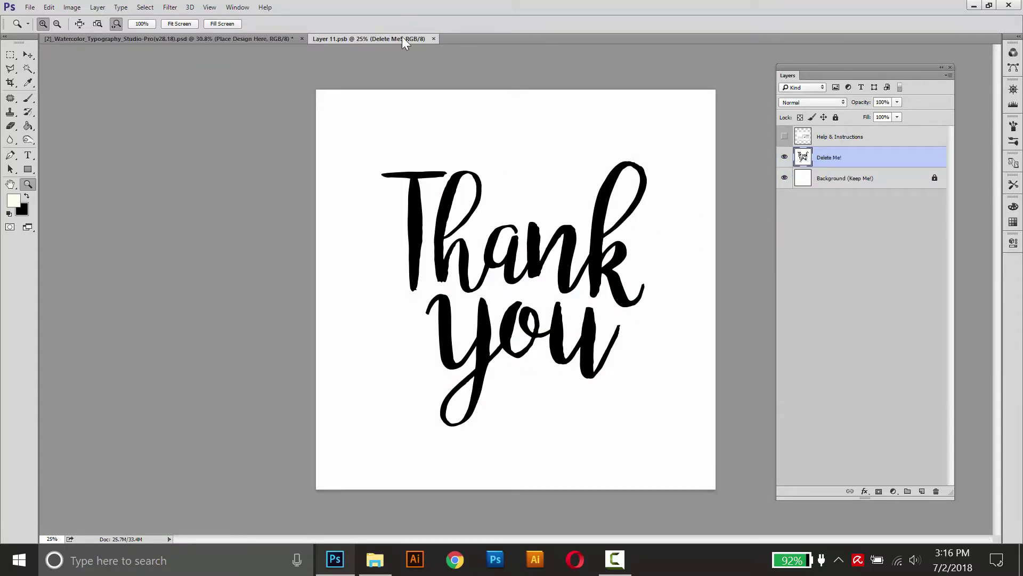
# Turn off the Delete Me! layer in Layer 11.psb, leaving the canvas blank.
pyautogui.click(219, 37)
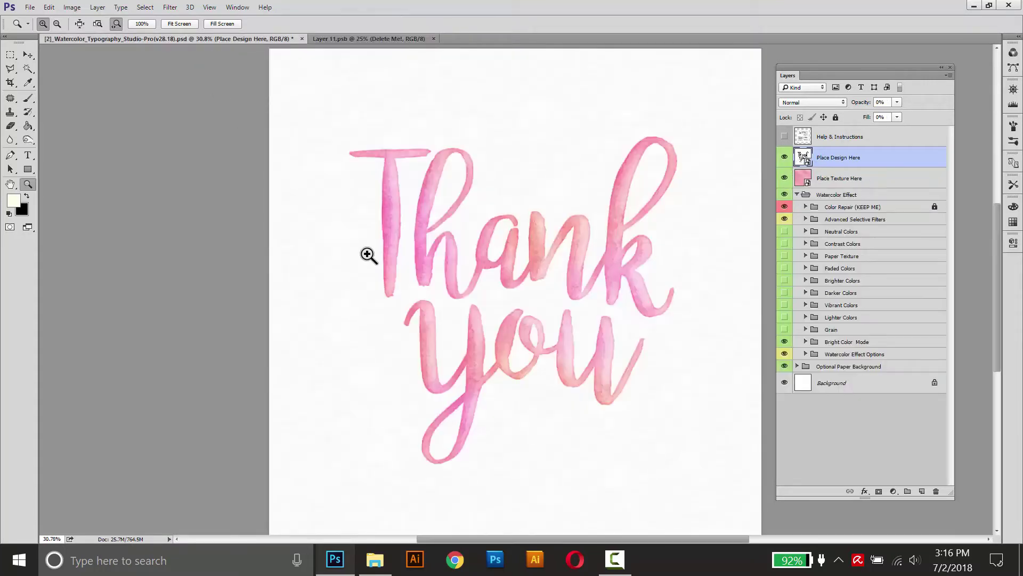
pyautogui.scroll(-1, 351, 267)
pyautogui.moveTo(634, 262); pyautogui.dragTo(645, 265)
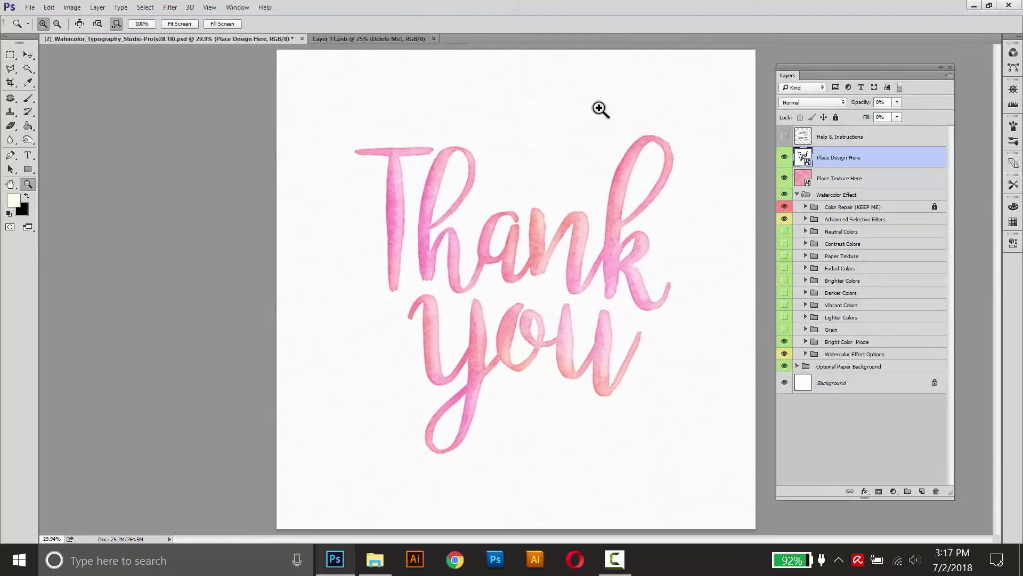
pyautogui.click(355, 40)
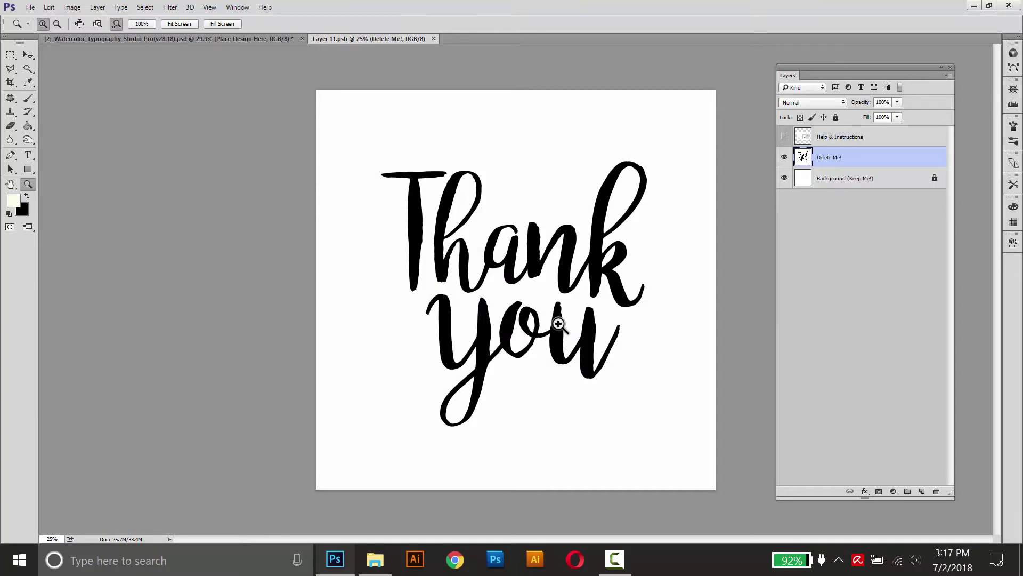
pyautogui.click(784, 158)
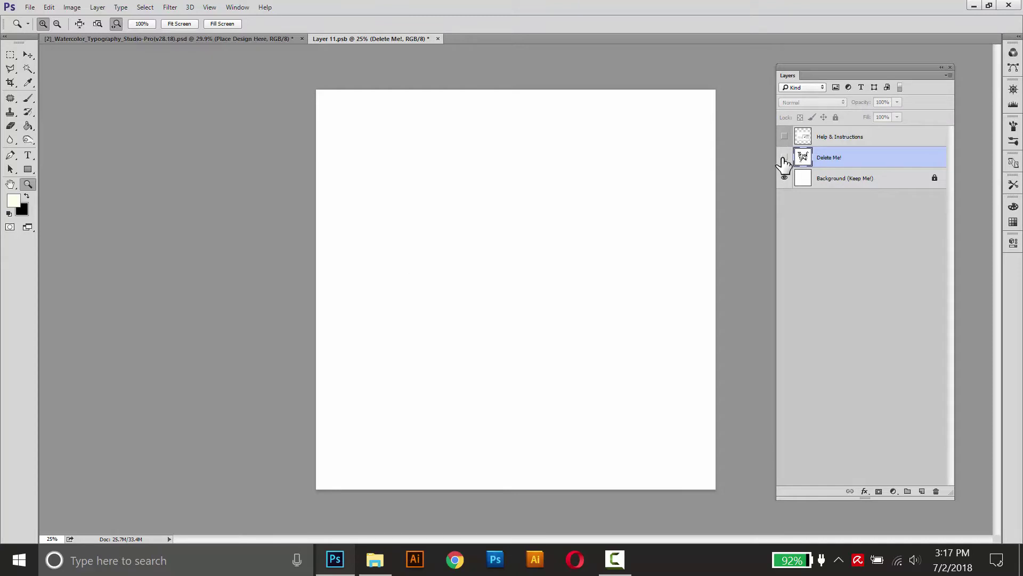
pyautogui.click(785, 158)
pyautogui.click(784, 158)
# Bring File Explorer forward and open the Desktop 2 folder.
pyautogui.click(376, 559)
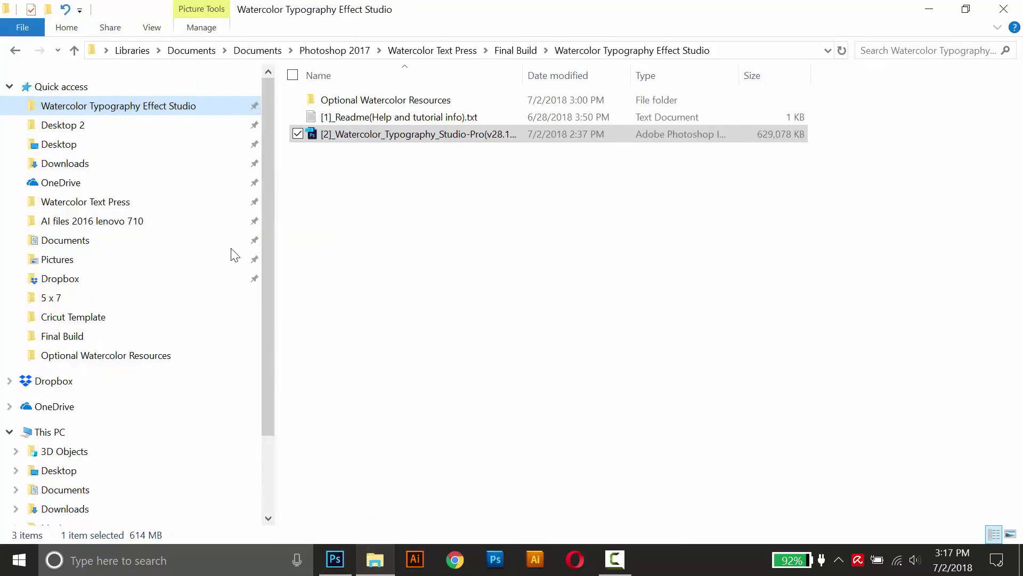
pyautogui.click(67, 125)
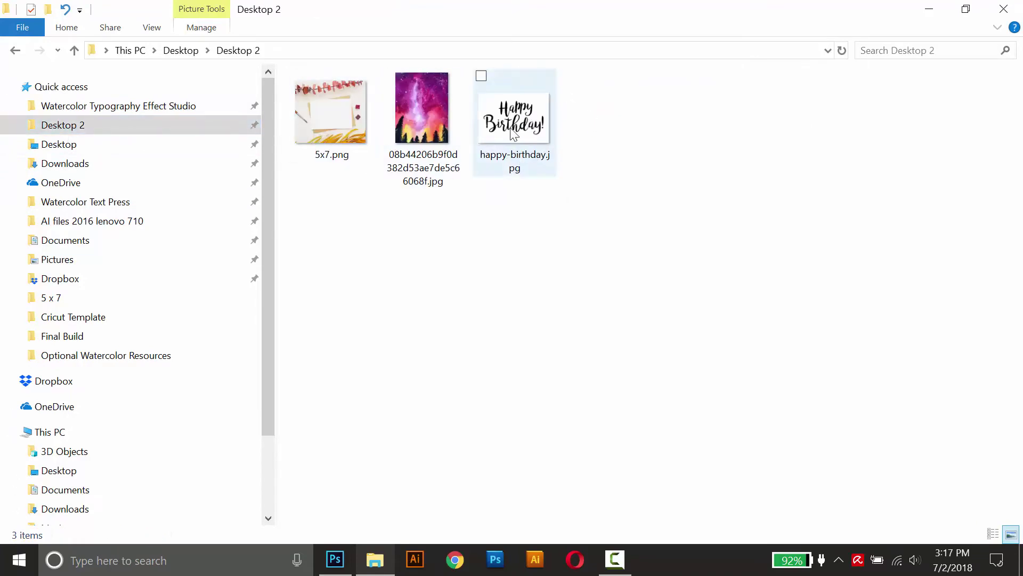
# Place happy-birthday.jpg in Layer 11.psb, scale it to about 90%, and nudge it to center.
pyautogui.moveTo(516, 116); pyautogui.dragTo(560, 279)
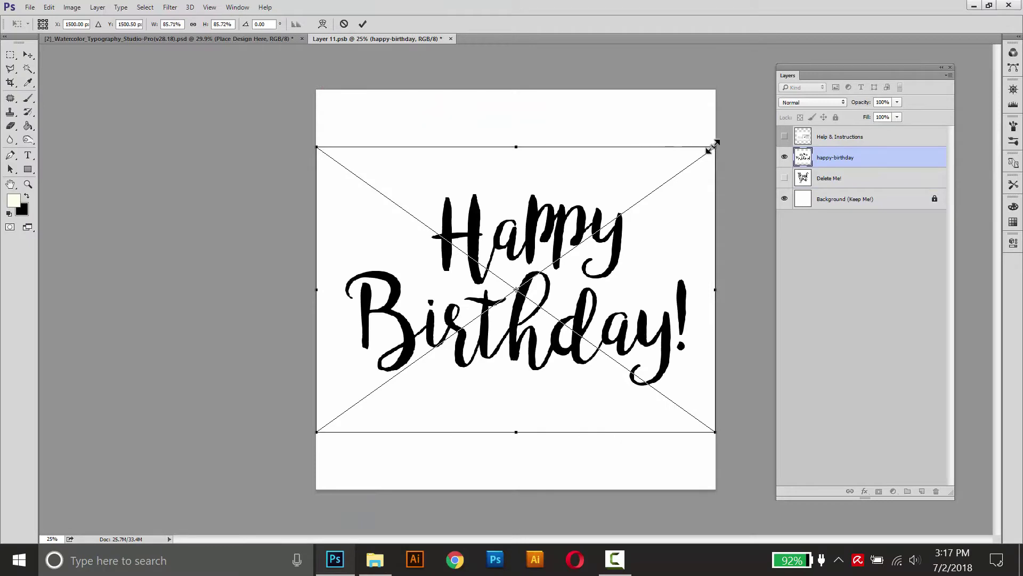
pyautogui.moveTo(722, 143); pyautogui.dragTo(729, 139)
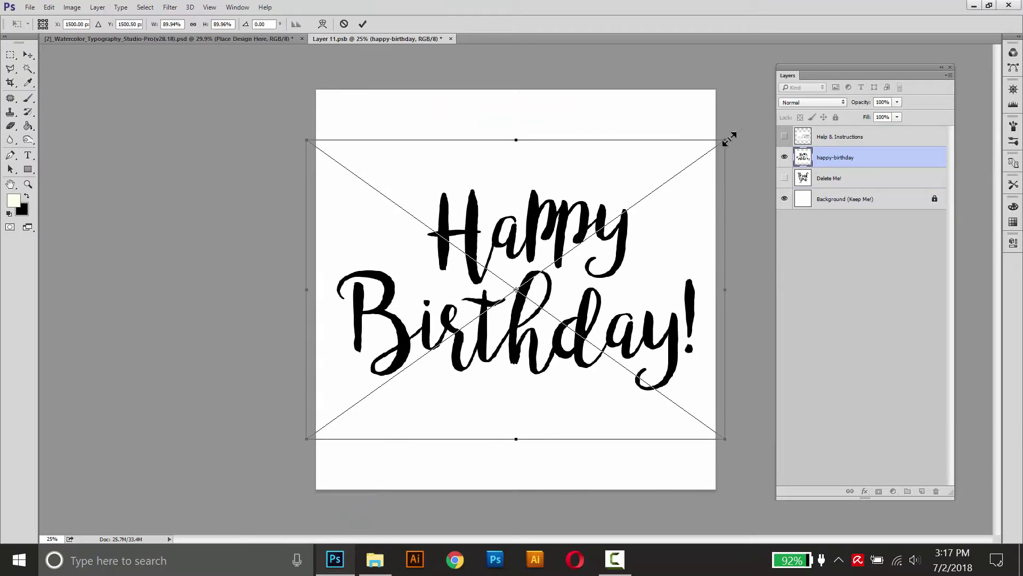
pyautogui.press('Return')
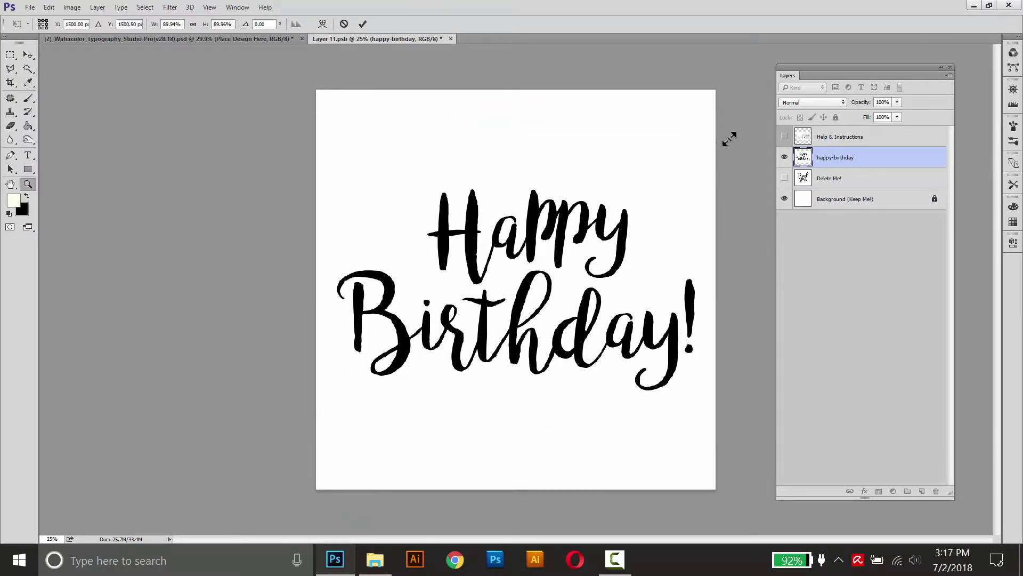
pyautogui.click(27, 55)
pyautogui.moveTo(522, 289); pyautogui.dragTo(513, 276)
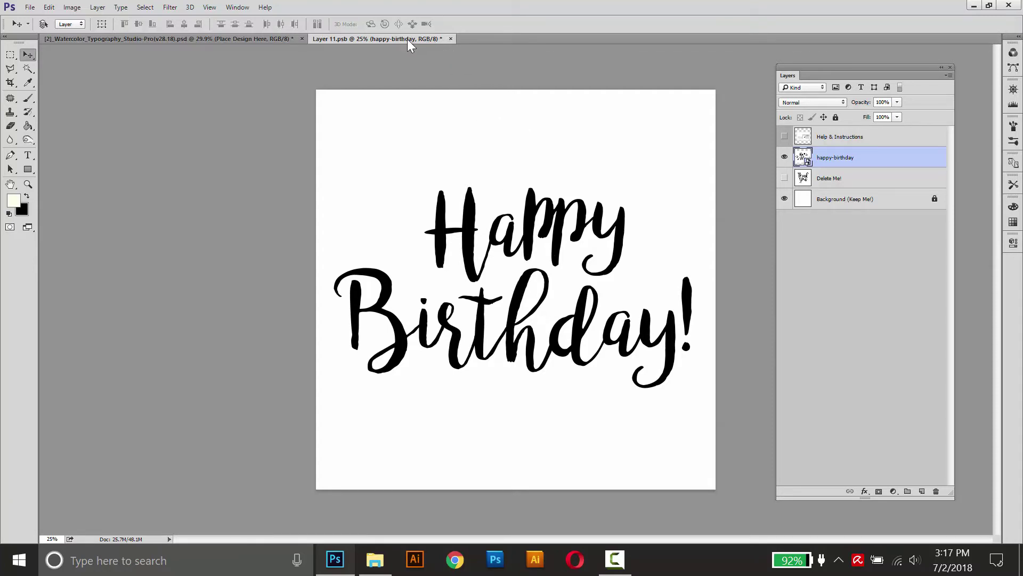
# Close Layer 11.psb saving changes, then open the Place Texture Here smart object.
pyautogui.click(450, 39)
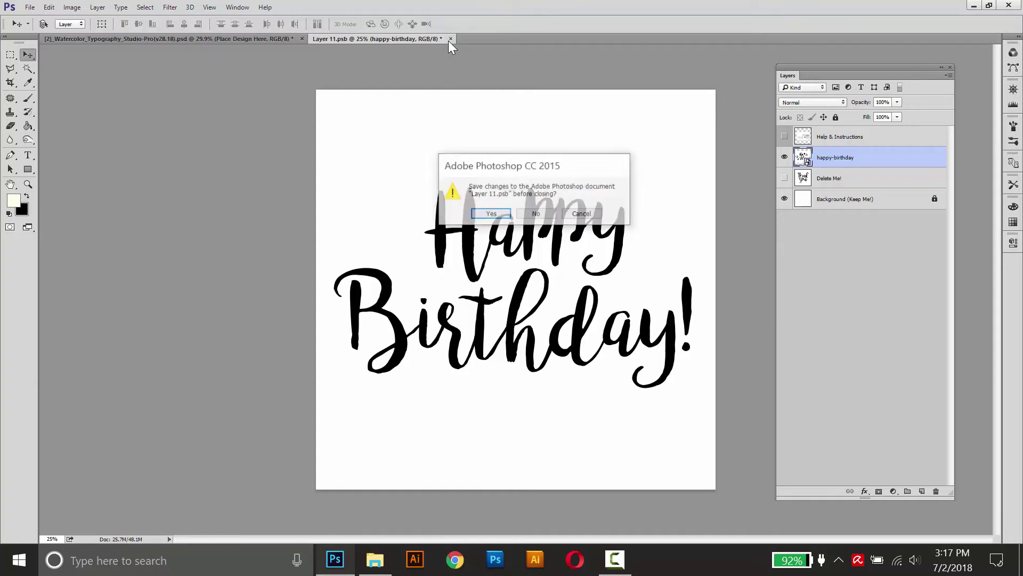
pyautogui.click(489, 213)
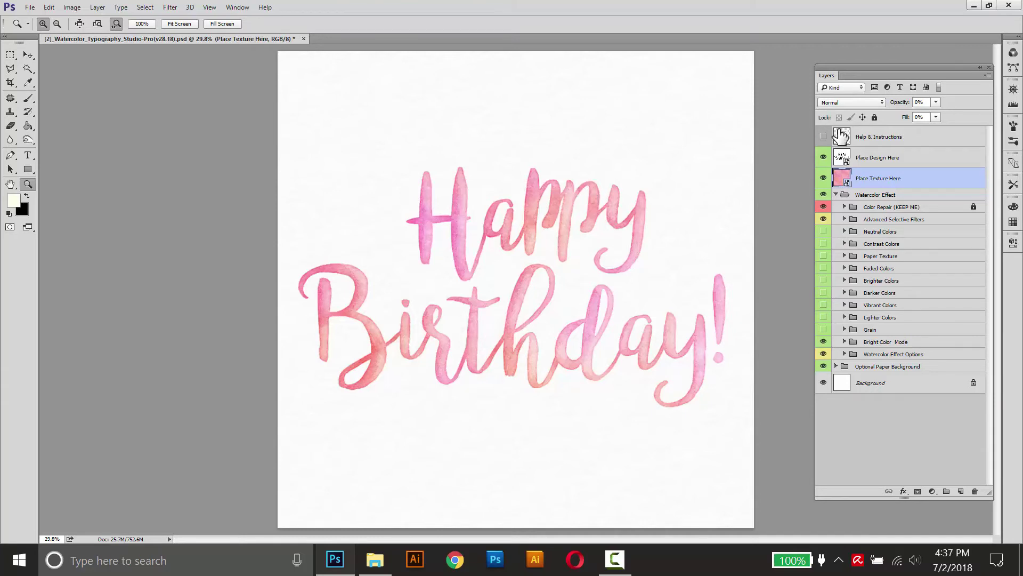
pyautogui.doubleClick(843, 179)
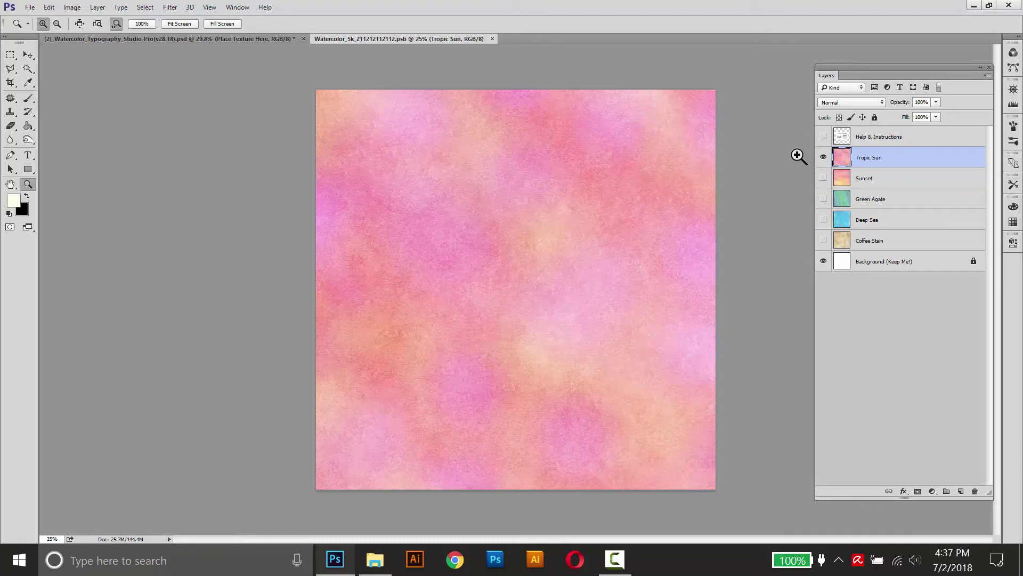
# Swap the Tropic Sun texture layer for Deep Sea, then save and close the texture file.
pyautogui.click(823, 157)
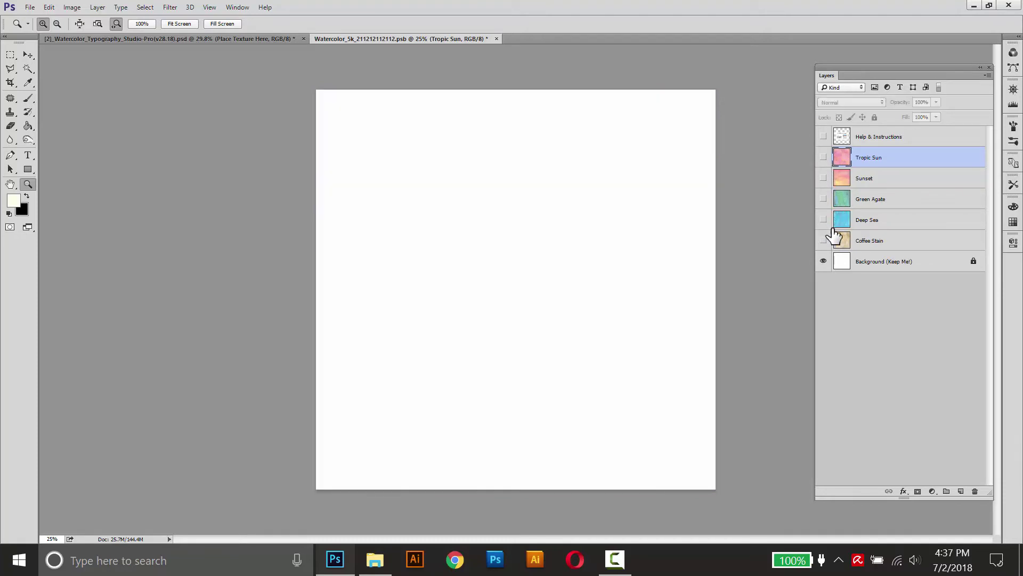
pyautogui.click(823, 219)
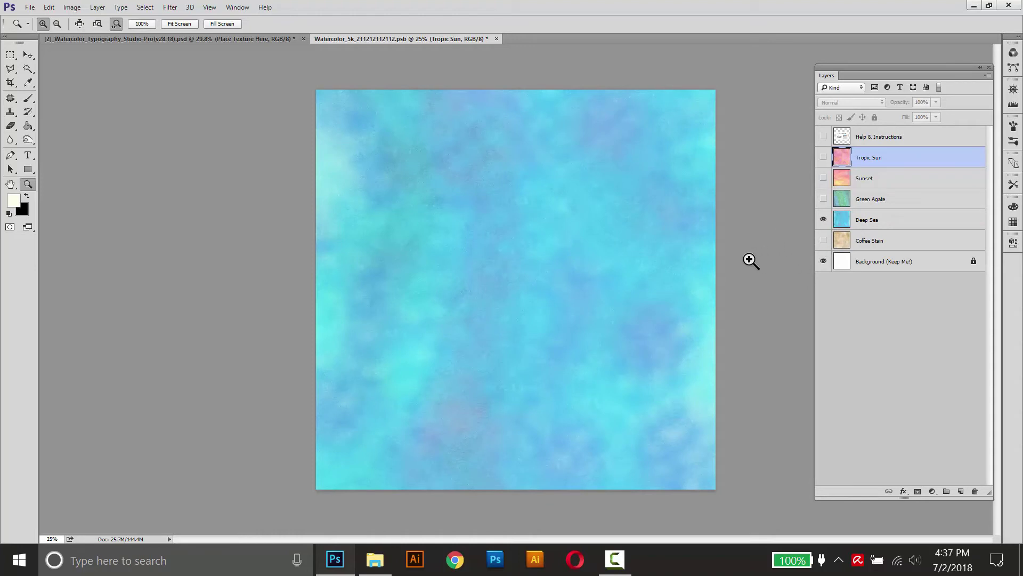
pyautogui.click(496, 39)
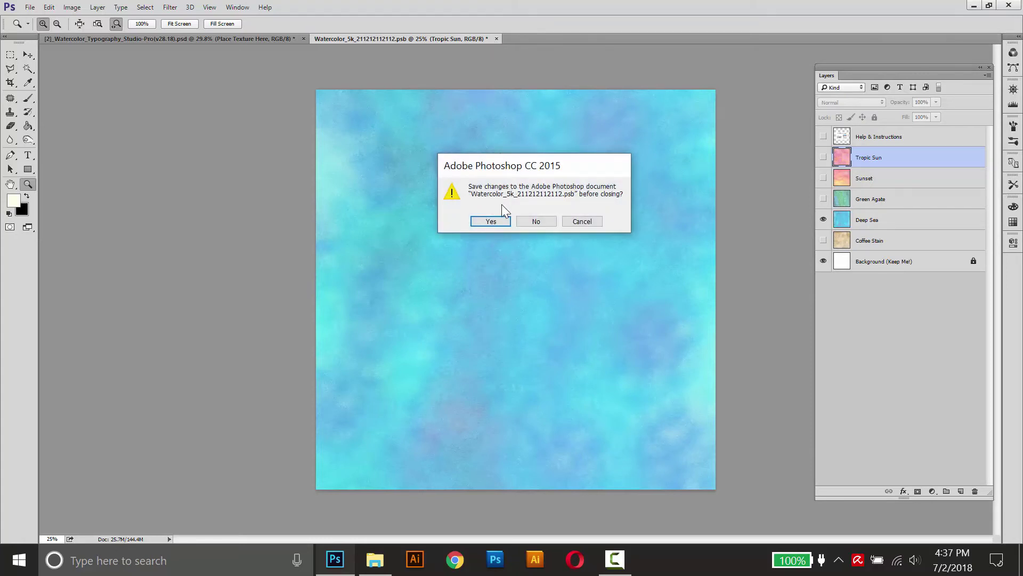
pyautogui.click(490, 222)
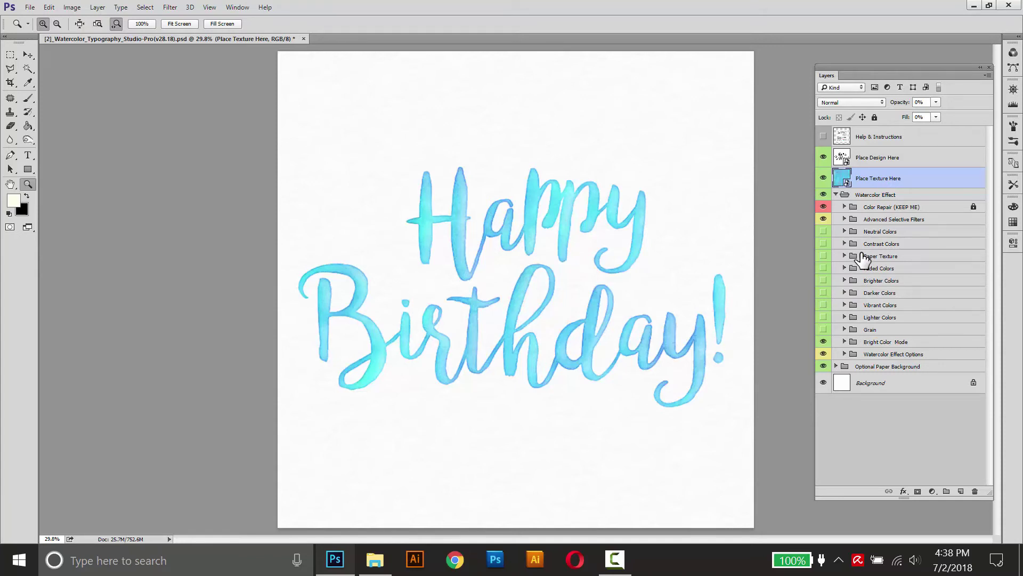
# Turn on the Paper Texture group and zoom in on the Happy lettering.
pyautogui.click(823, 257)
pyautogui.moveTo(567, 225); pyautogui.dragTo(413, 215)
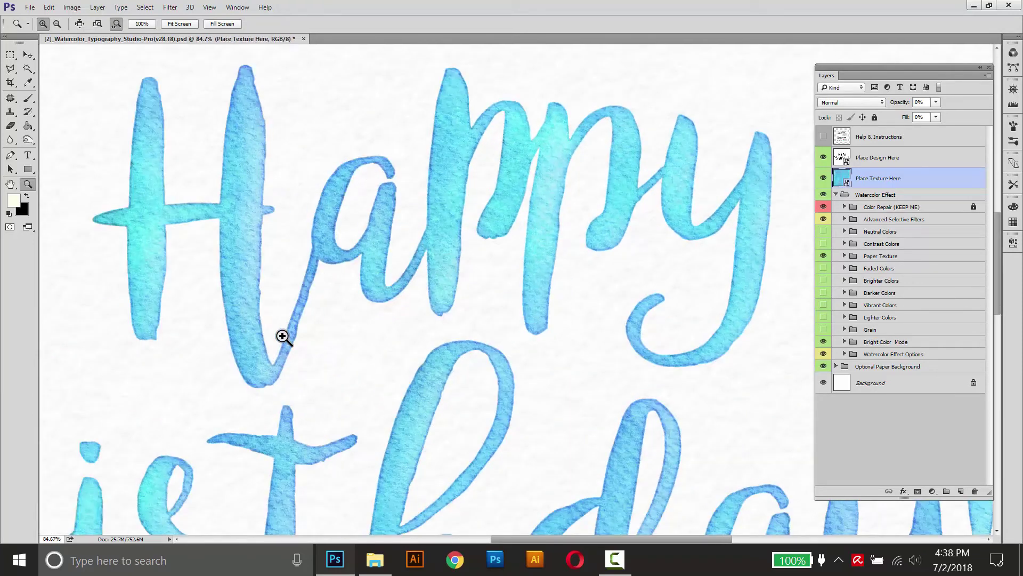
pyautogui.click(854, 260)
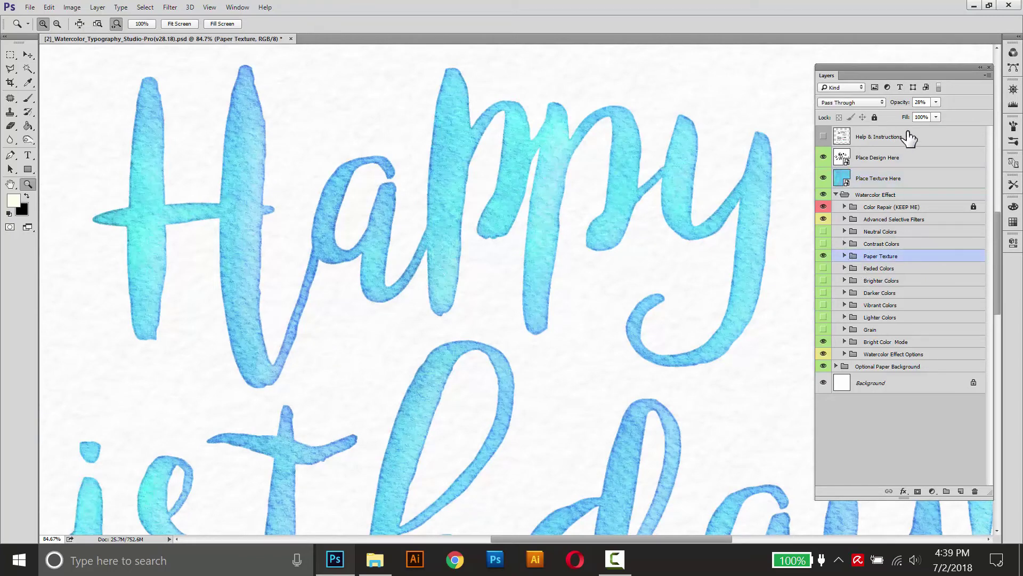
# Set Paper Texture opacity to 52% and enable Darker Colors at 70% opacity.
pyautogui.click(936, 102)
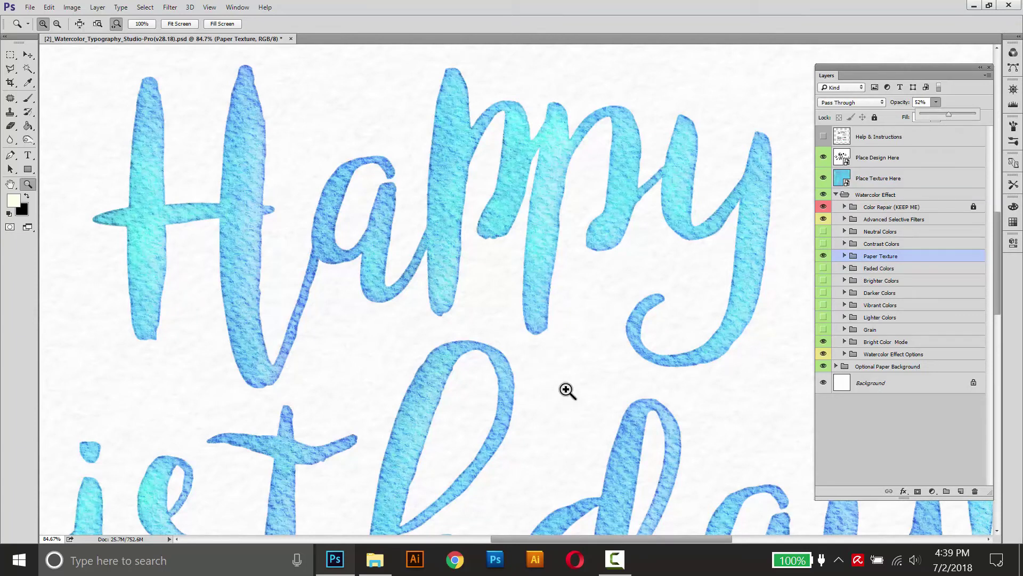
pyautogui.moveTo(603, 363); pyautogui.dragTo(614, 249)
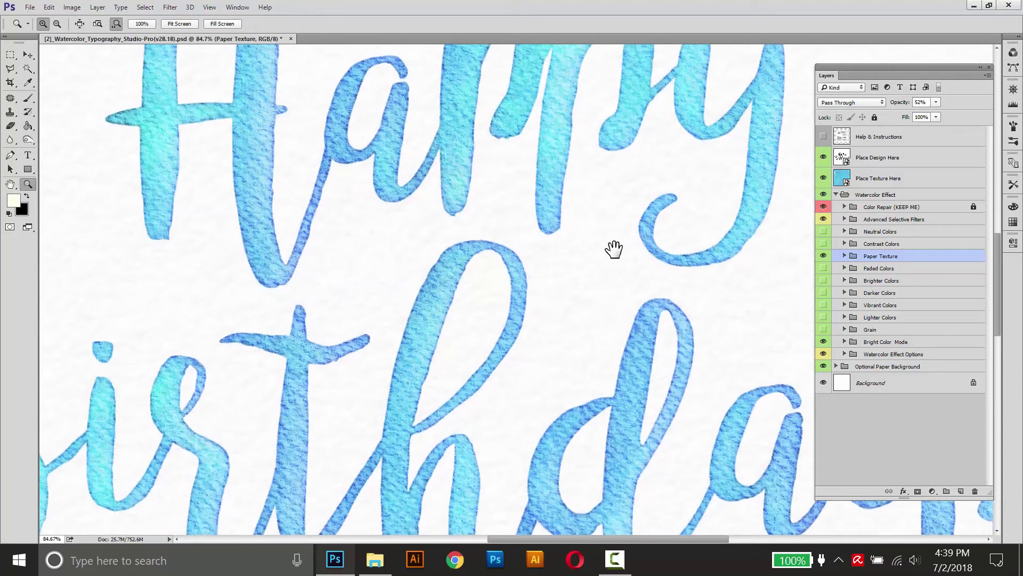
pyautogui.click(824, 293)
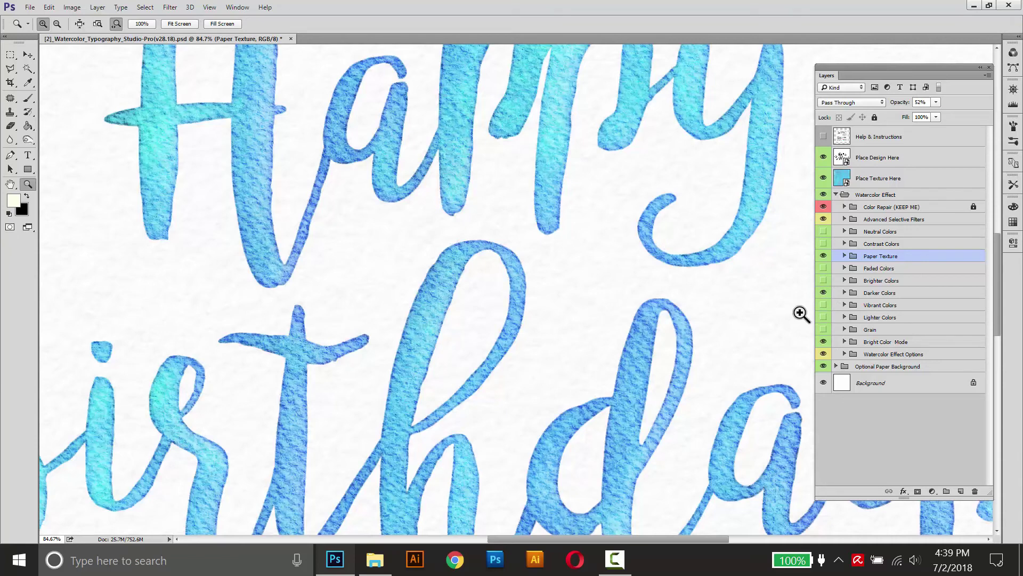
pyautogui.click(859, 294)
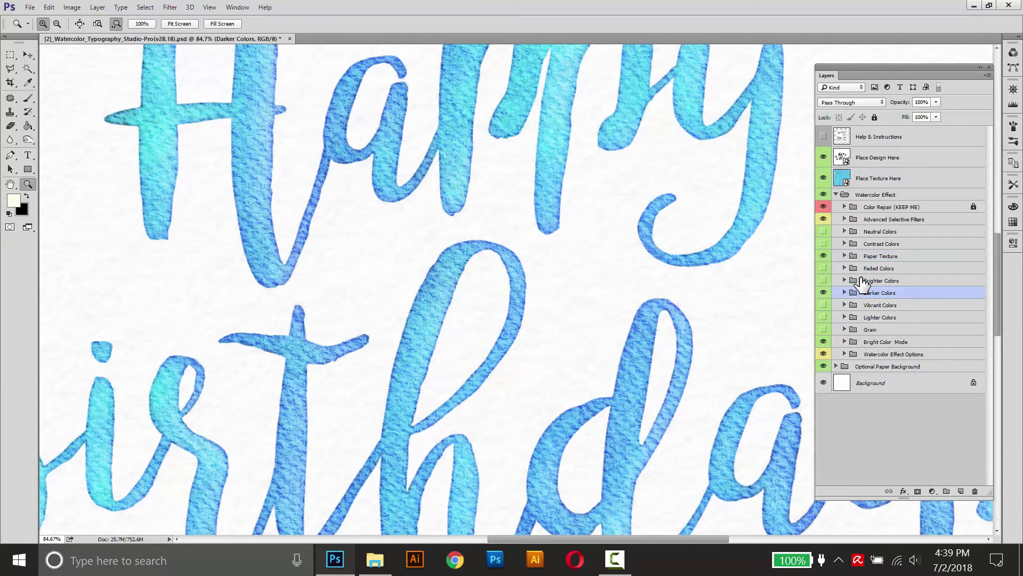
pyautogui.click(935, 104)
pyautogui.moveTo(926, 114); pyautogui.dragTo(919, 116)
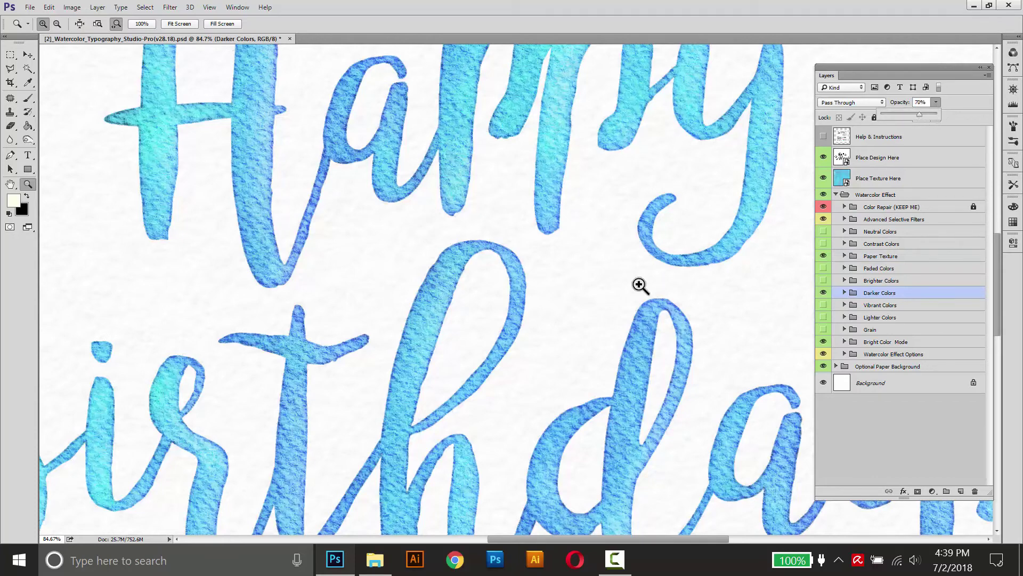
pyautogui.keyDown('alt'); pyautogui.click(597, 365); pyautogui.keyUp('alt')
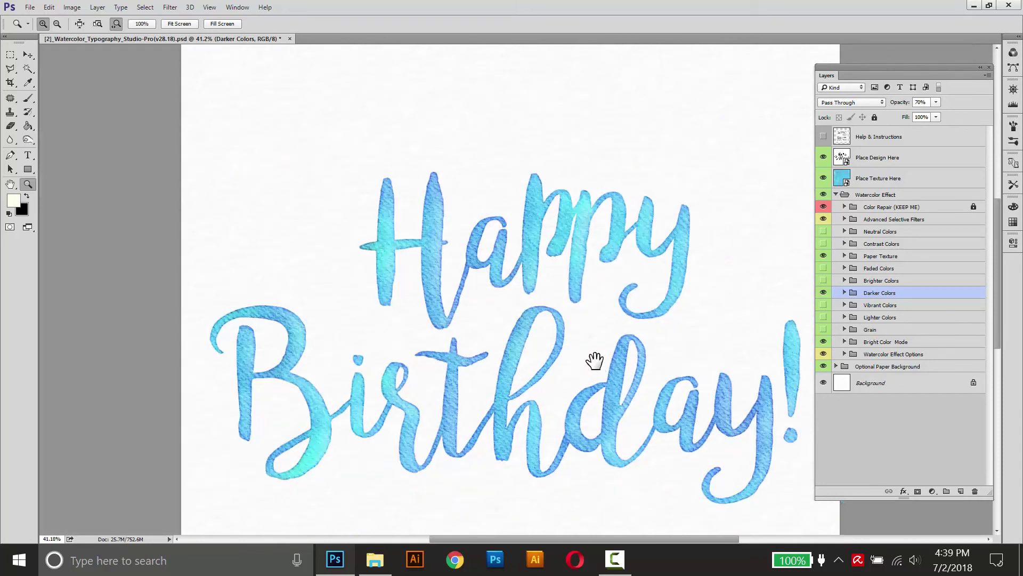
pyautogui.moveTo(594, 358); pyautogui.dragTo(562, 320)
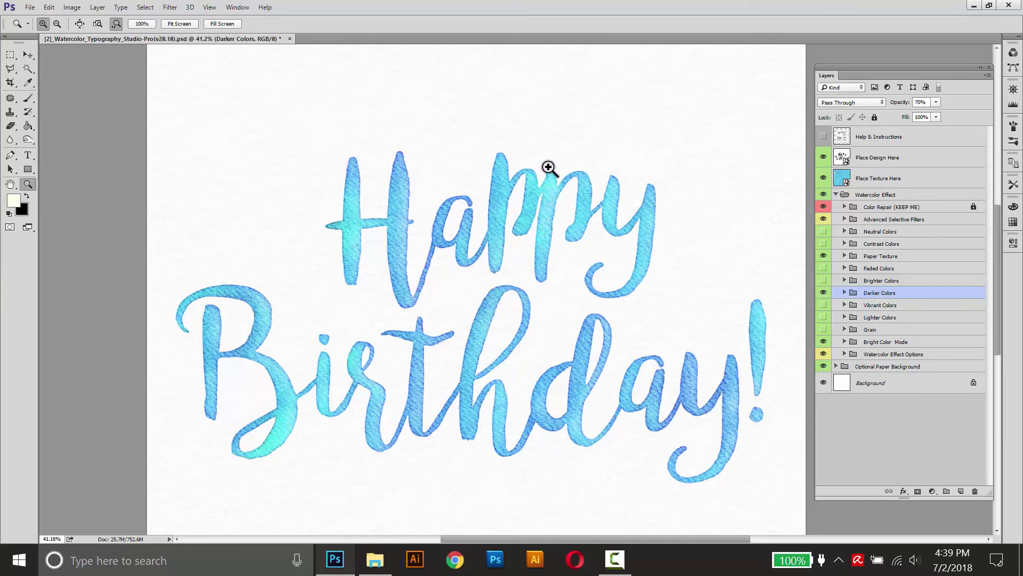
# Turn off the Optional Paper Background group's visibility.
pyautogui.click(823, 367)
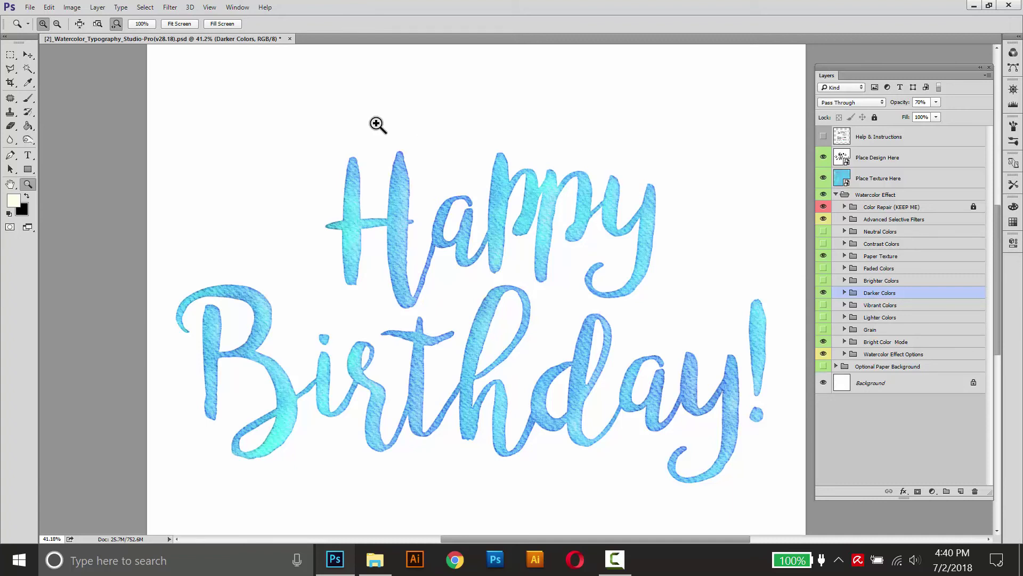
# Load Remove White Background.atn from the Optional Watercolor Resources folder and select the Remove White action.
pyautogui.click(236, 7)
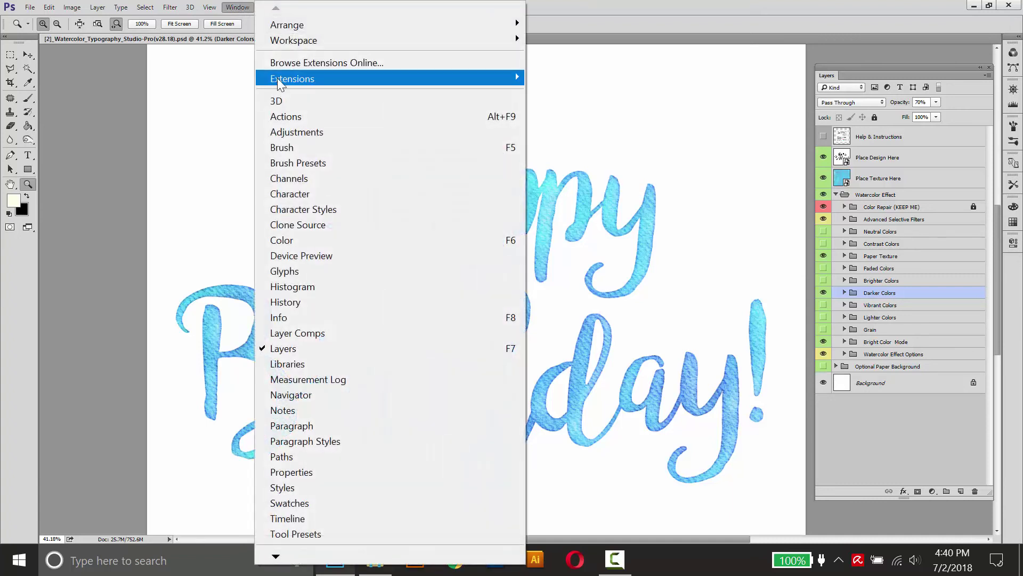
pyautogui.click(293, 115)
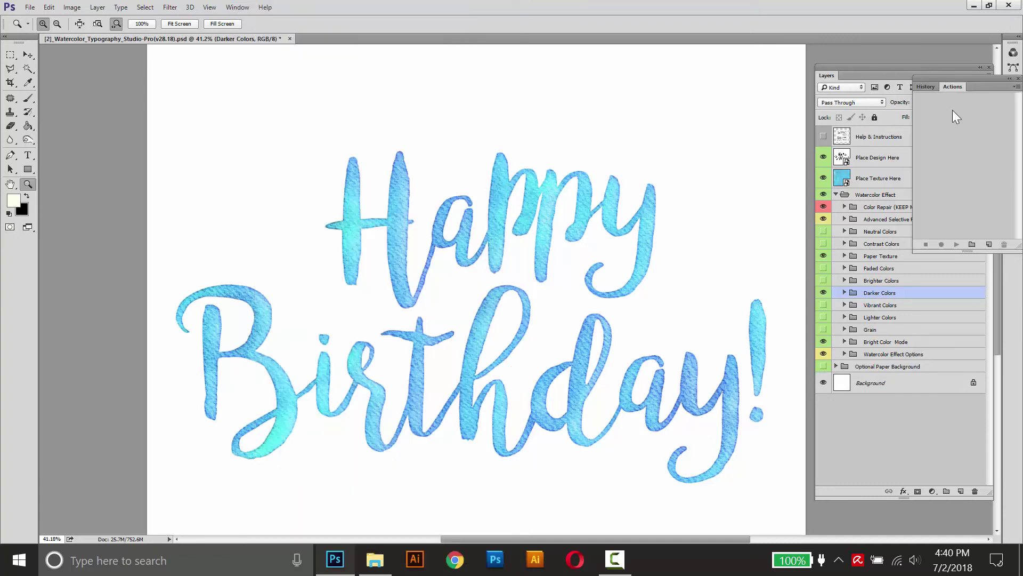
pyautogui.click(1016, 86)
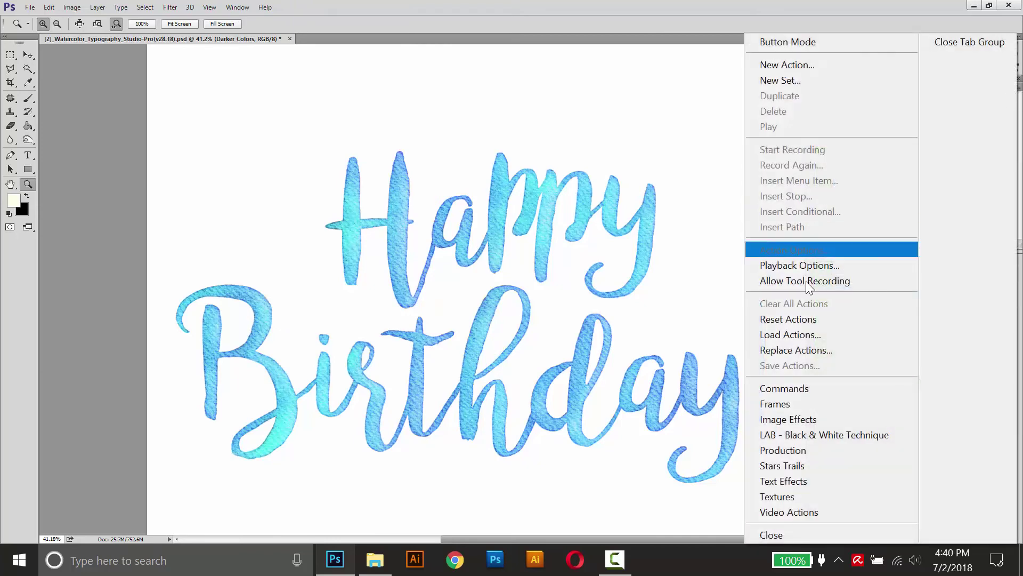
pyautogui.click(778, 335)
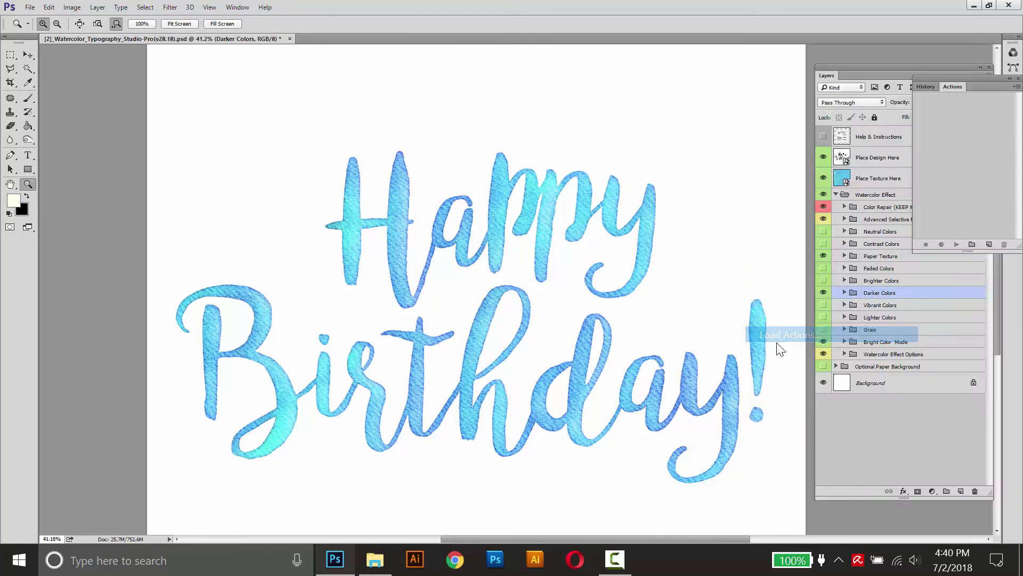
pyautogui.scroll(3, 93, 131)
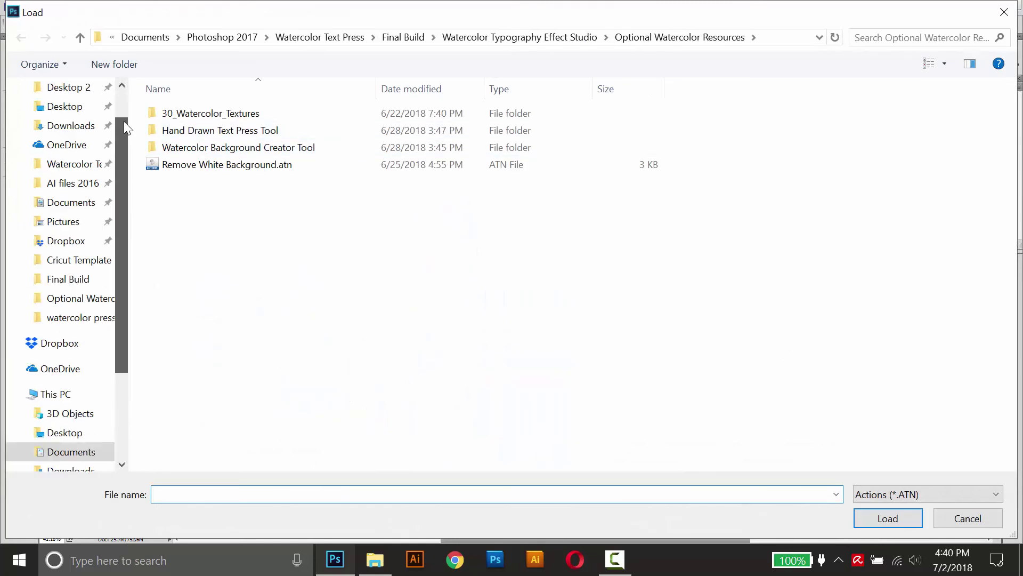
pyautogui.click(92, 120)
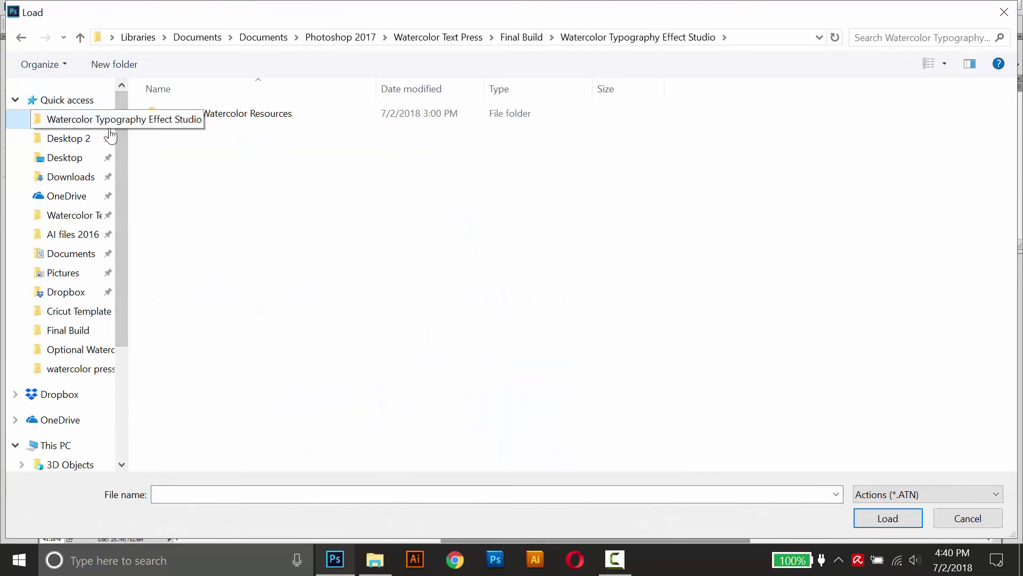
pyautogui.doubleClick(222, 120)
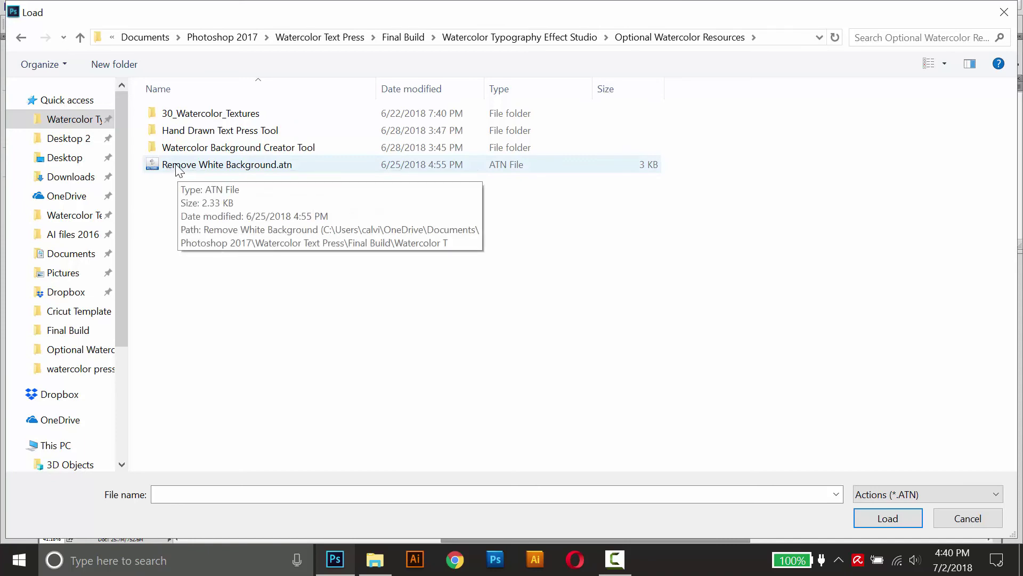
pyautogui.doubleClick(177, 169)
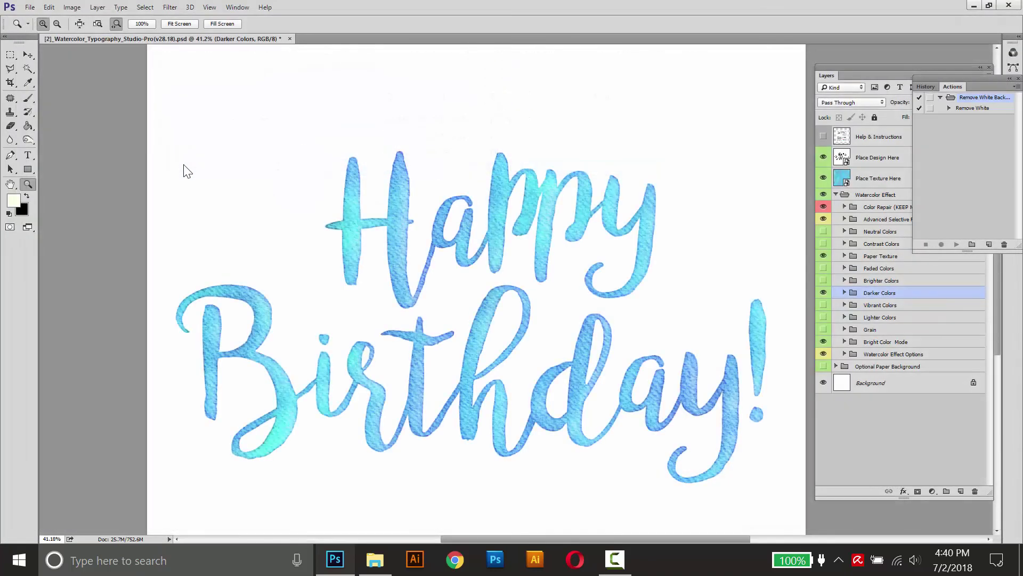
pyautogui.click(967, 109)
# Play the Remove White action to strip the white background, adding Layer 3.
pyautogui.click(956, 244)
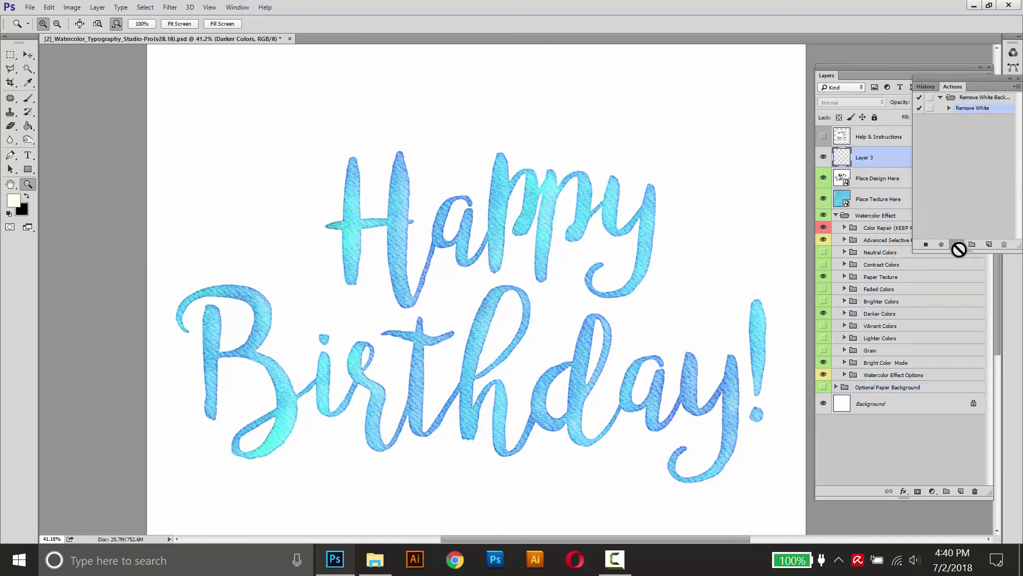